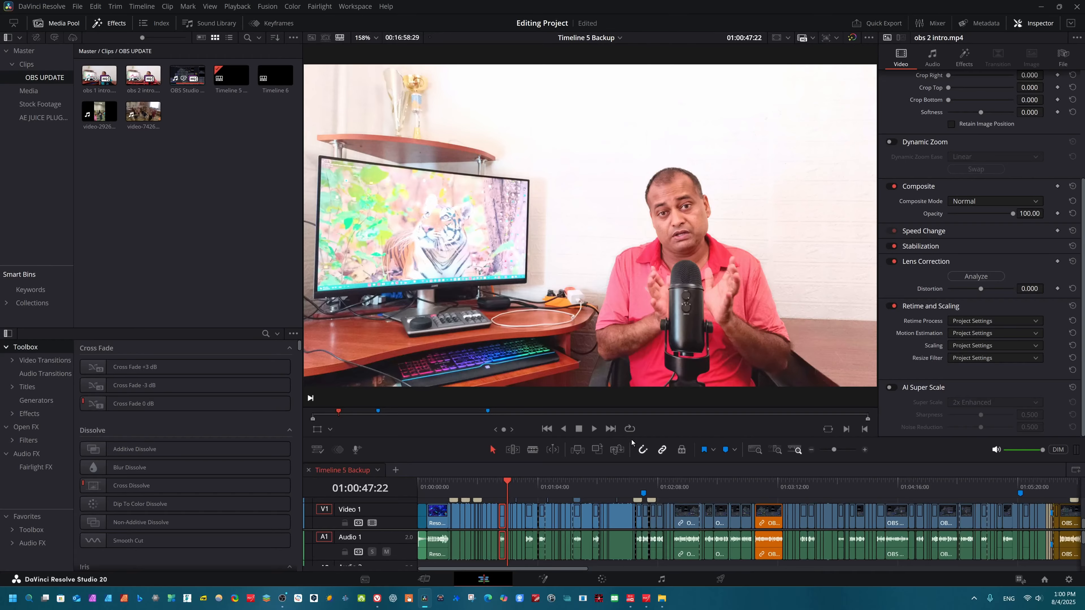
click(149, 82)
click(138, 221)
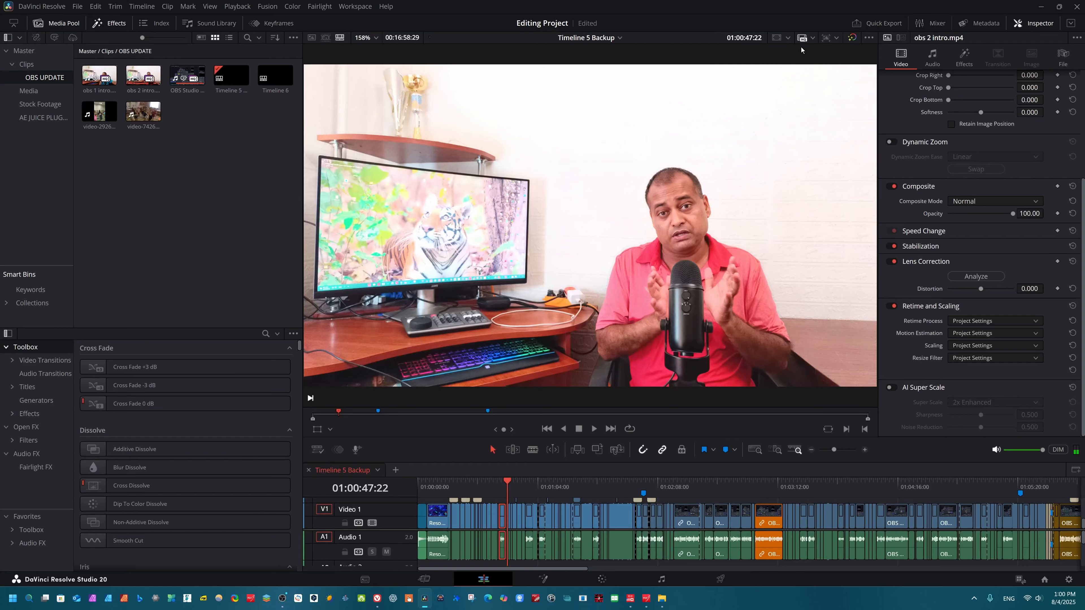
click(812, 37)
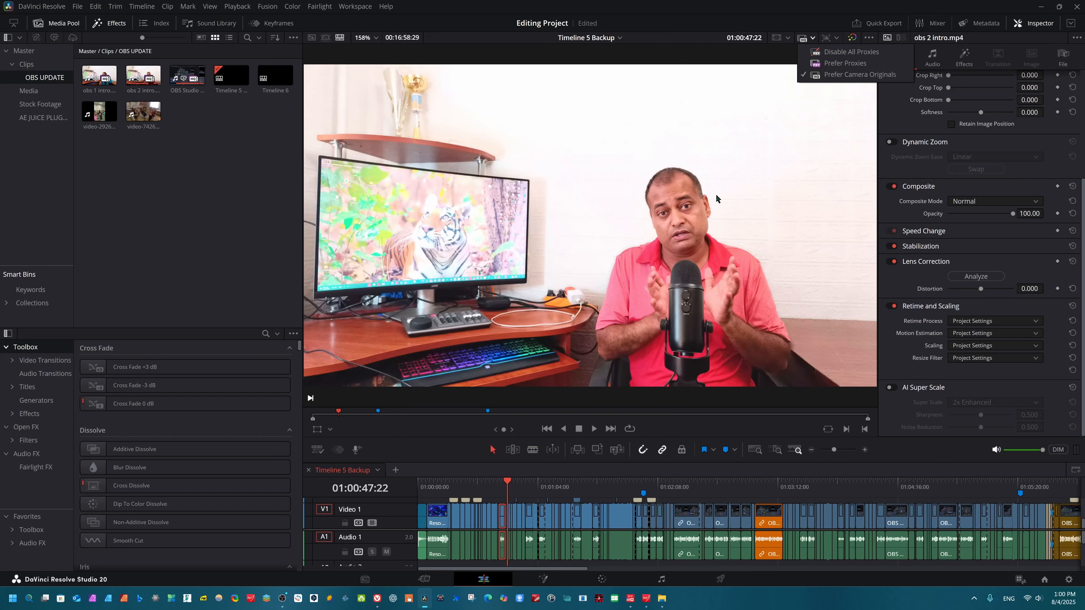
click(720, 204)
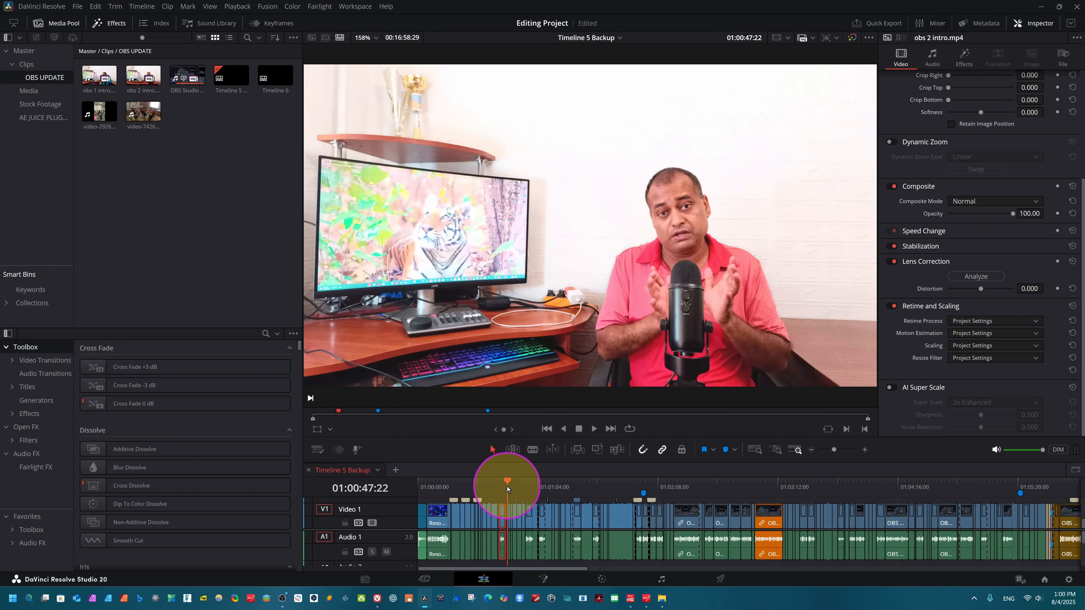
drag(507, 488, 635, 555)
Open the dancing-children clip from the media pool and add it to the end of the timeline.
double_click(139, 119)
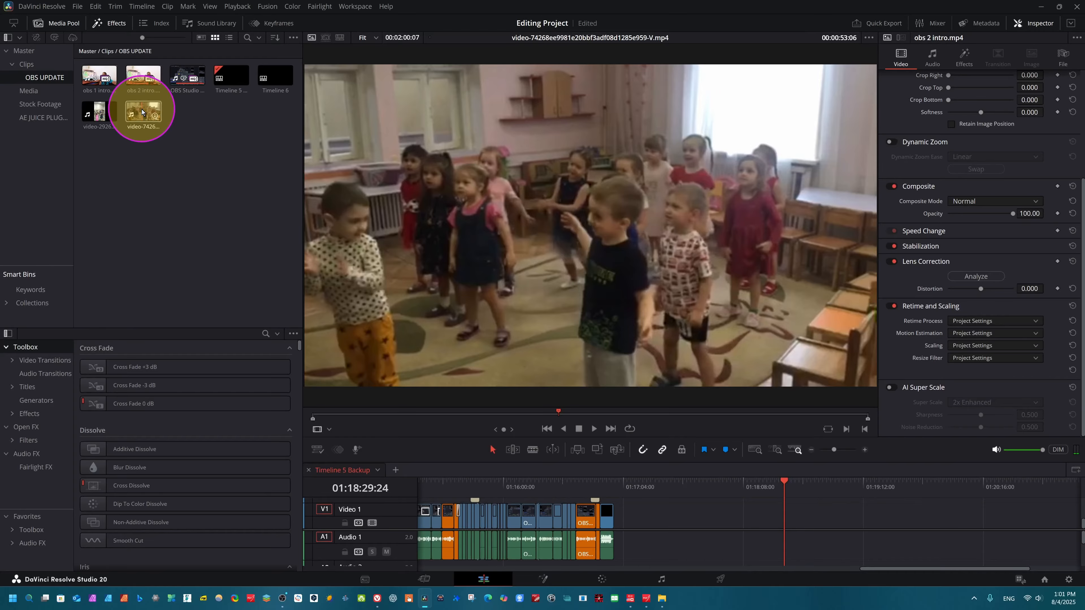
drag(142, 108, 648, 531)
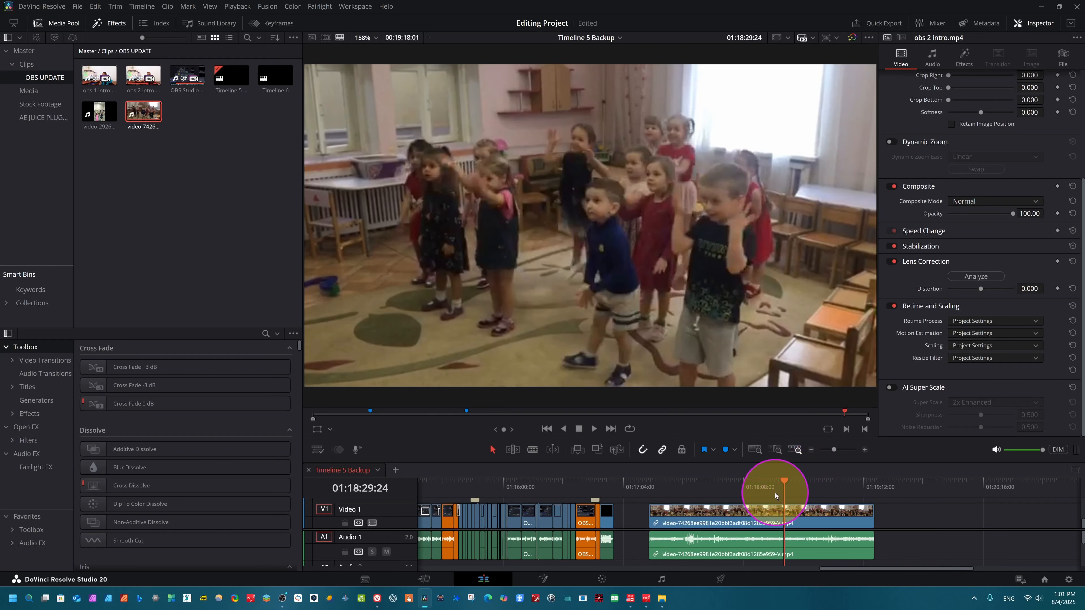
Play the newly added dancing-children clip on the timeline to review its quality.
drag(774, 492, 671, 492)
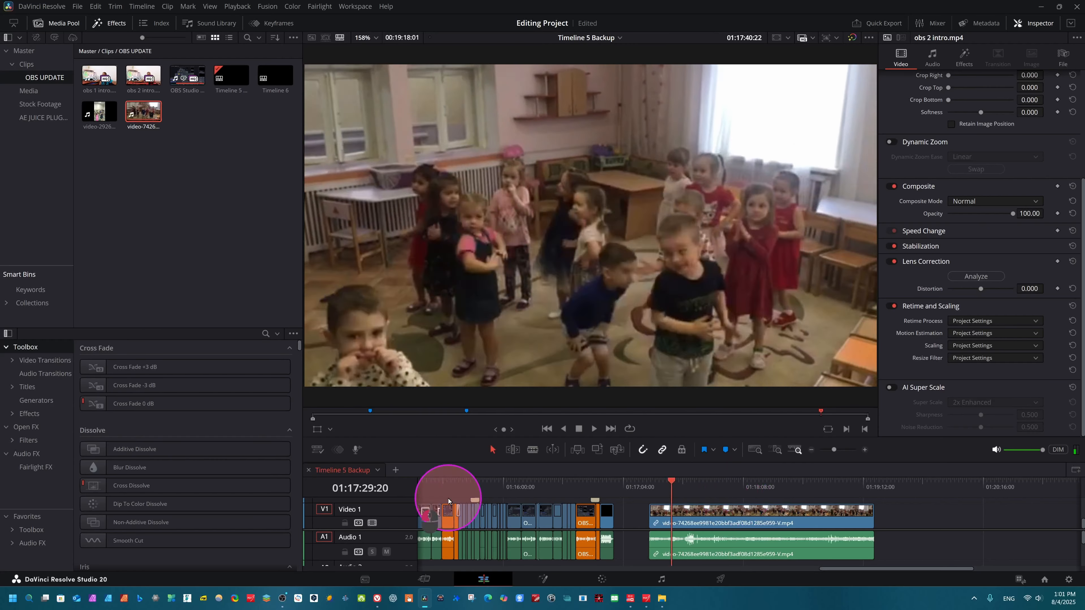
drag(448, 499, 559, 523)
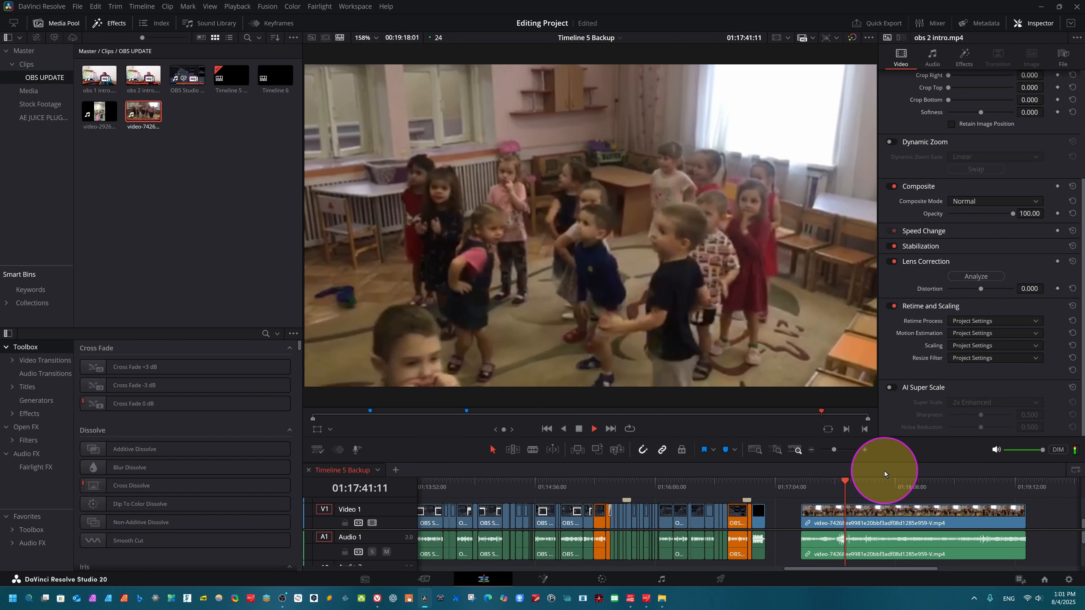
key(space)
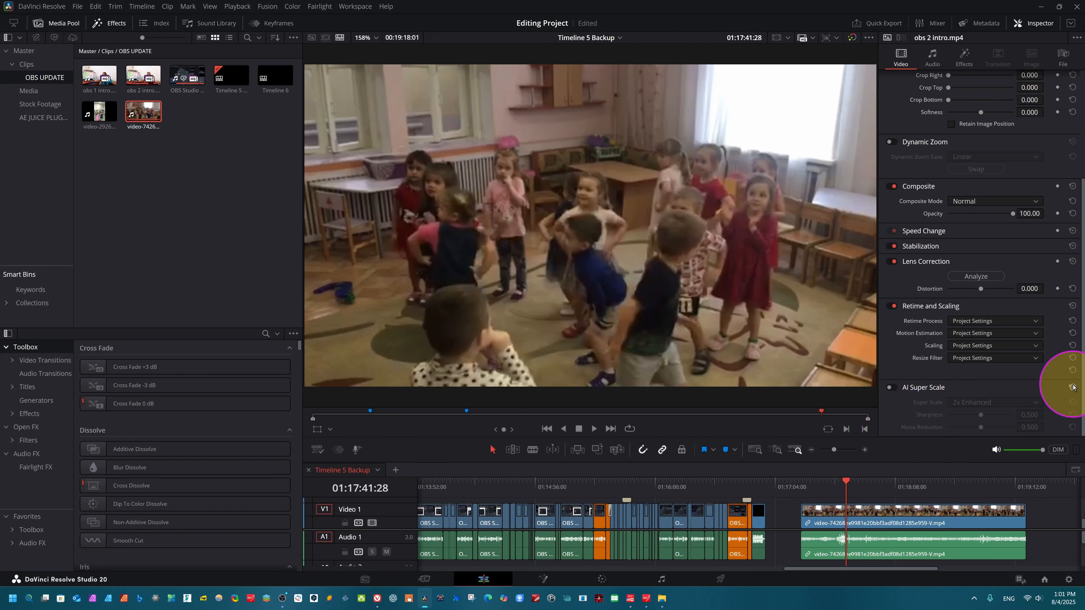
Enable AI Super Scale on the inspected clip at 2x with Sharpness and Noise Reduction both set to High.
click(891, 388)
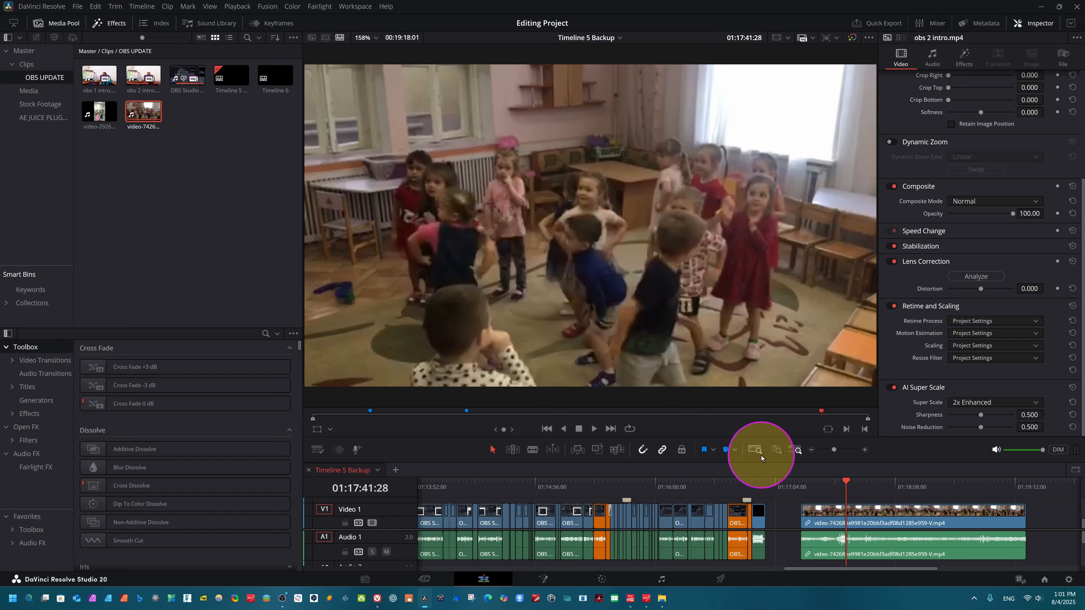
click(1026, 402)
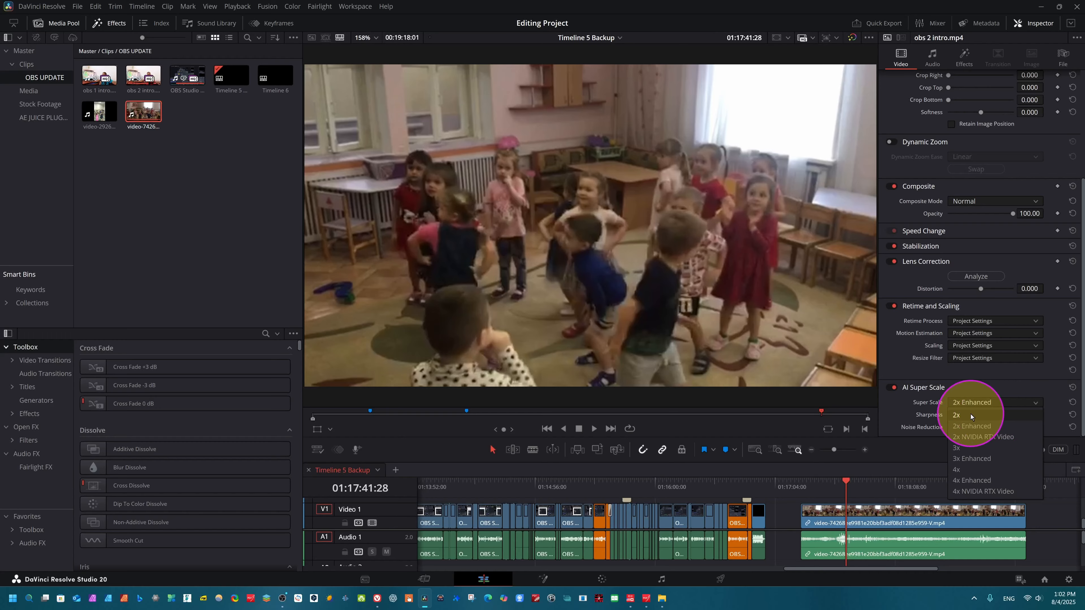
click(962, 419)
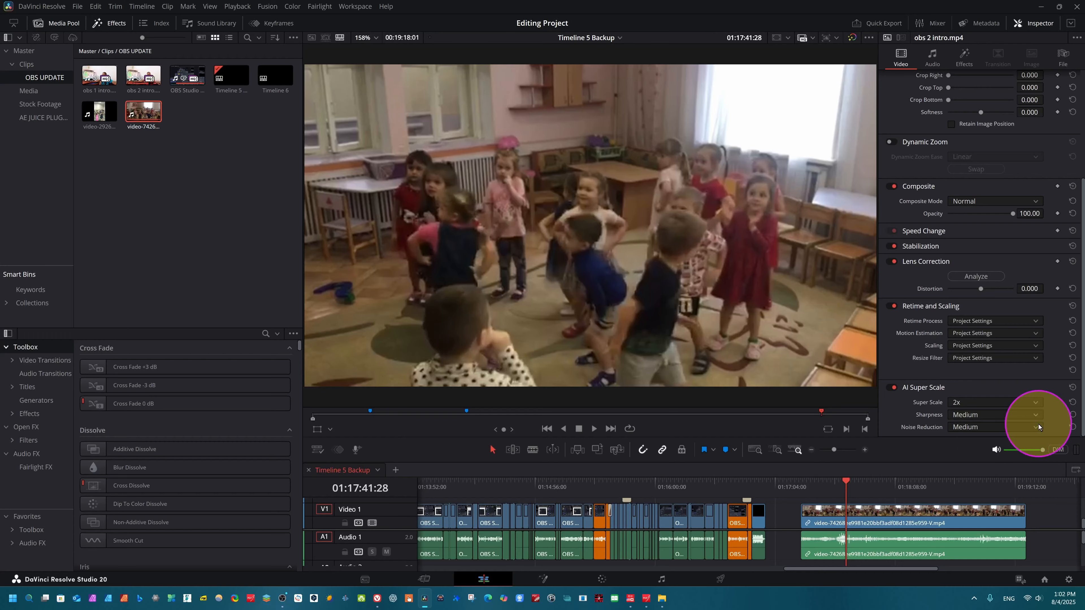
click(1026, 414)
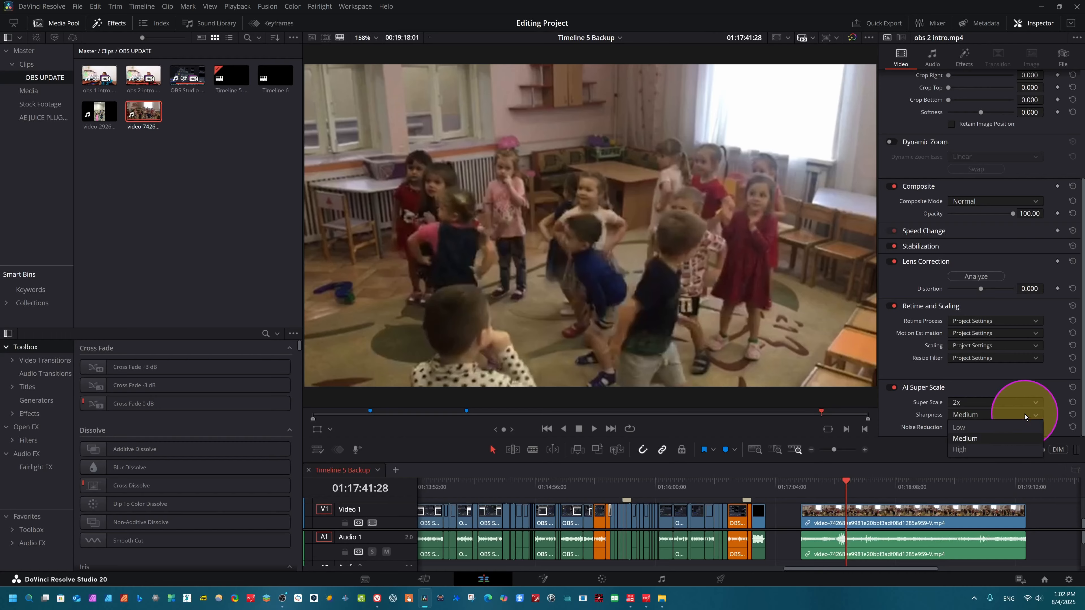
click(964, 453)
click(1035, 426)
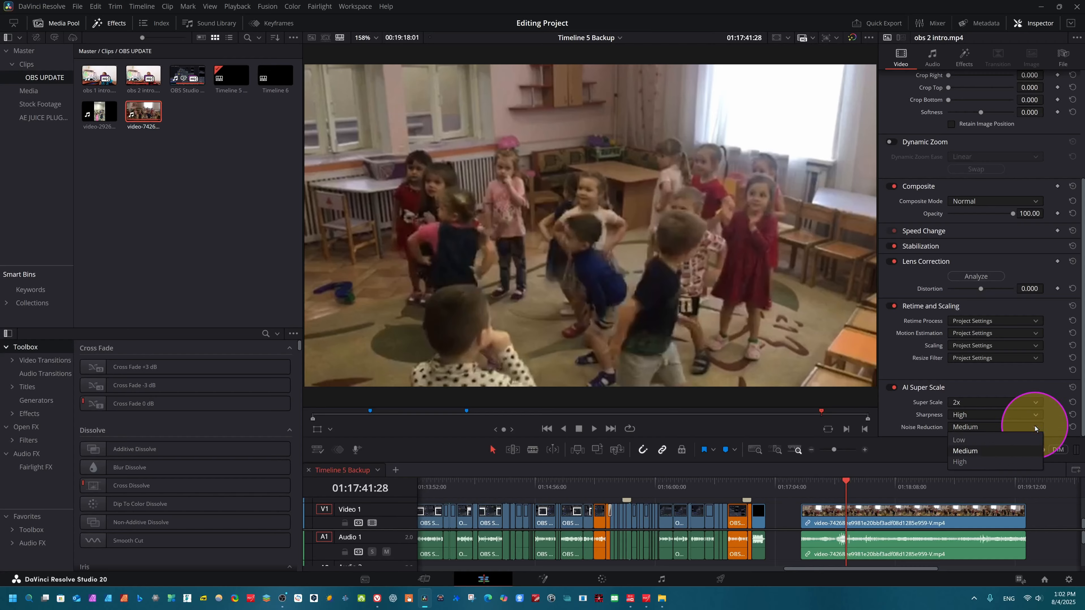
click(959, 462)
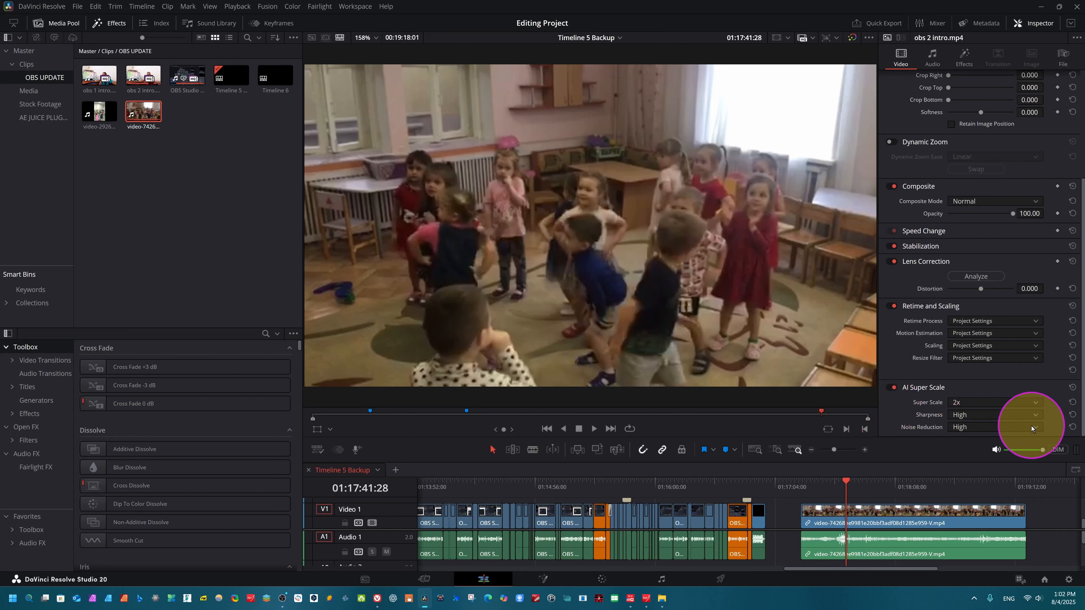
Play back the dancing-children clip from its start to preview it.
drag(851, 488, 813, 488)
key(space)
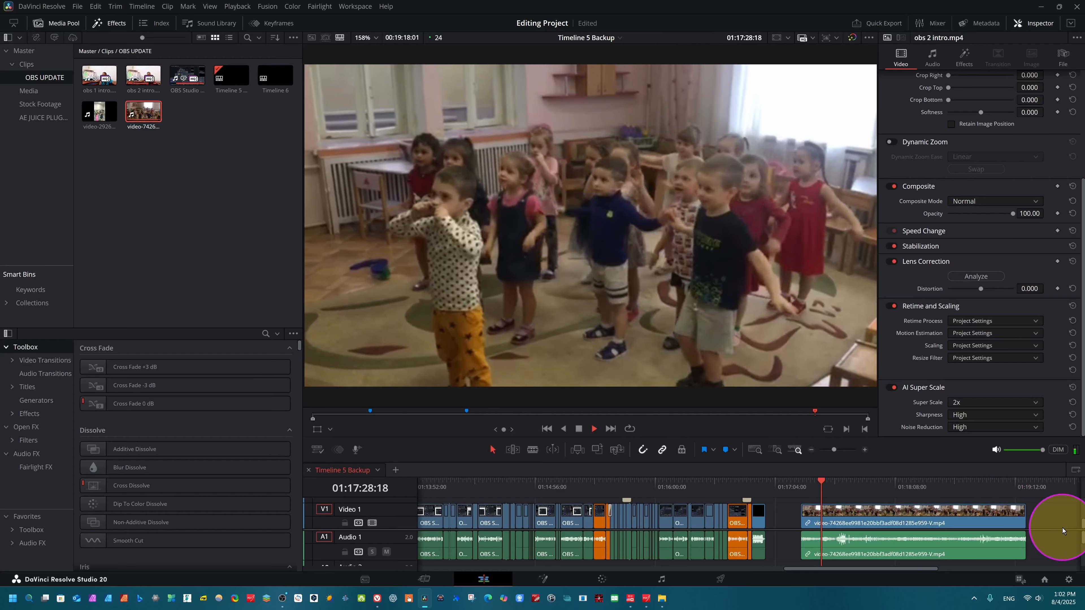
key(space)
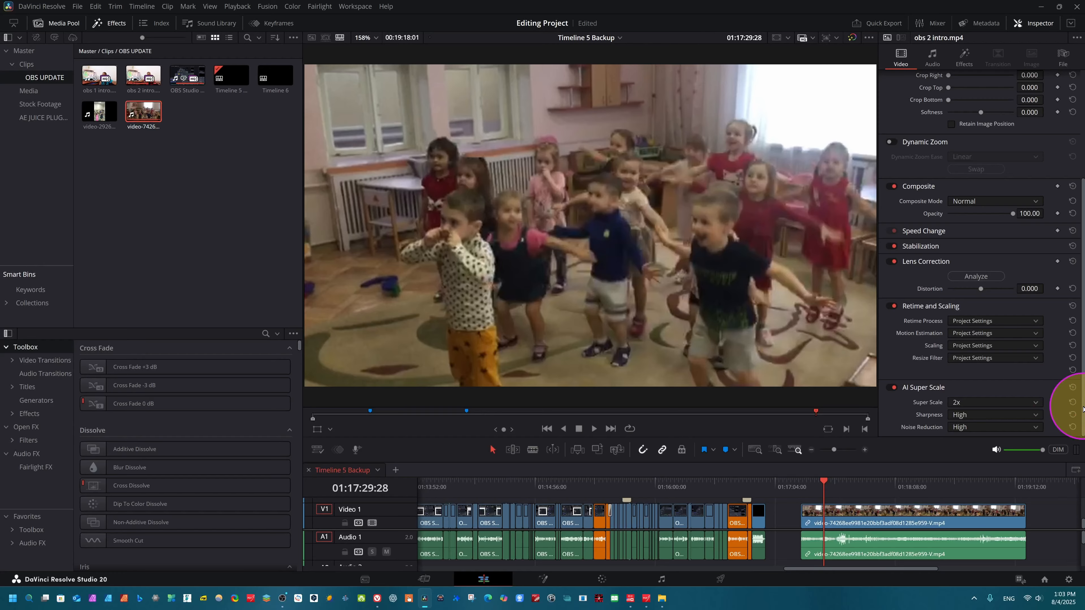
Select the dancing-children clip on the timeline and enable AI Super Scale for it.
click(880, 521)
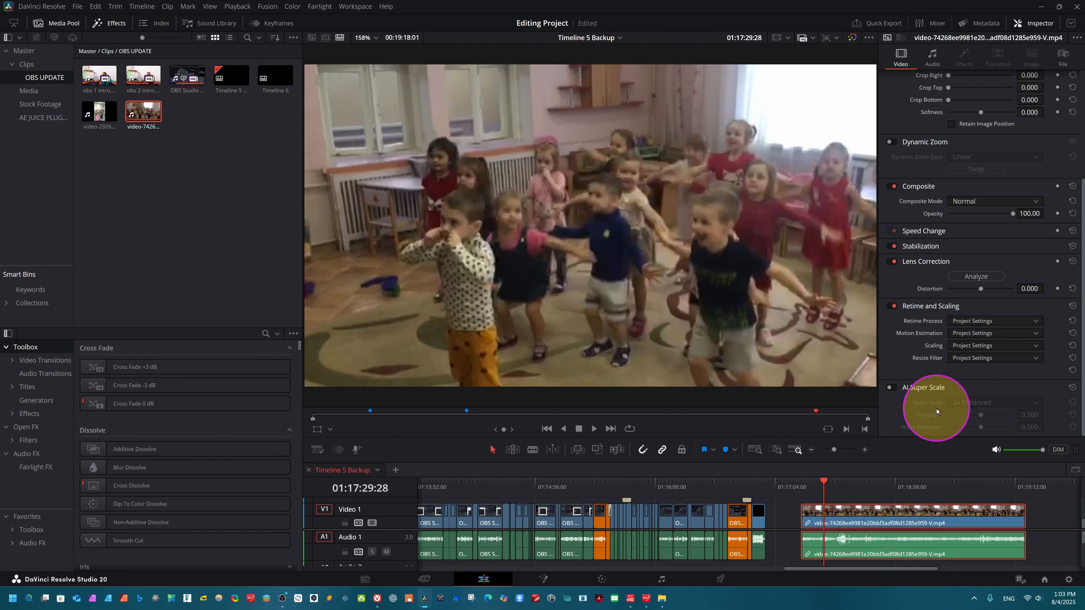
click(898, 392)
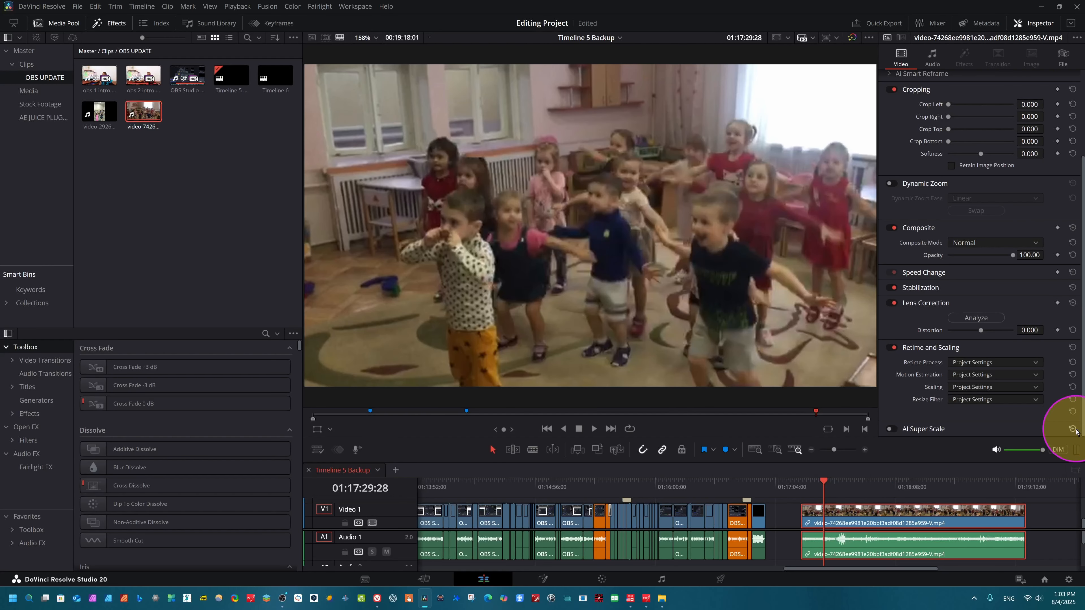
click(1076, 431)
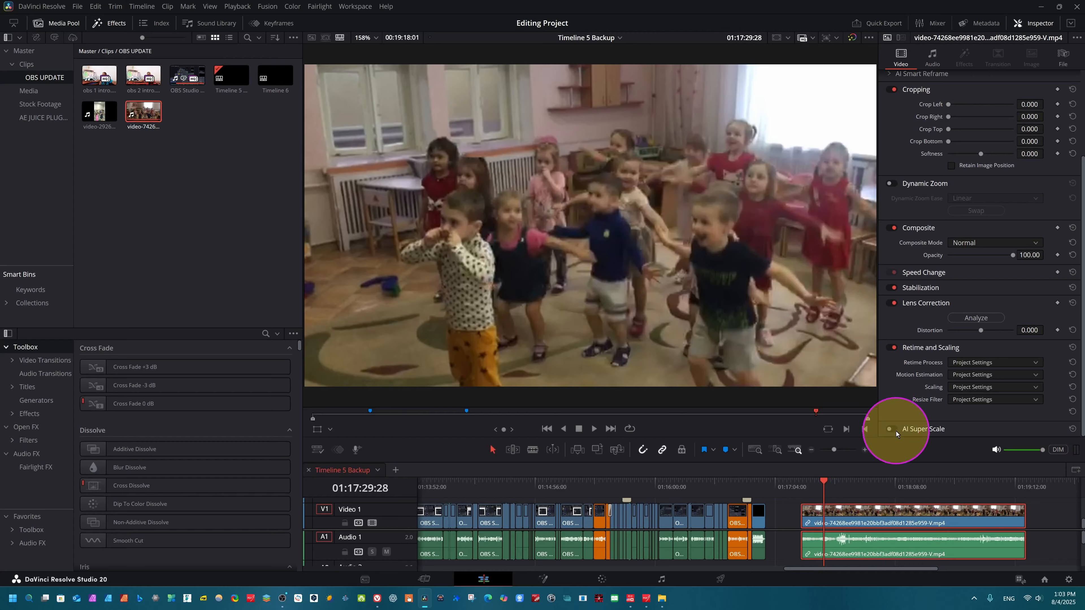
click(889, 429)
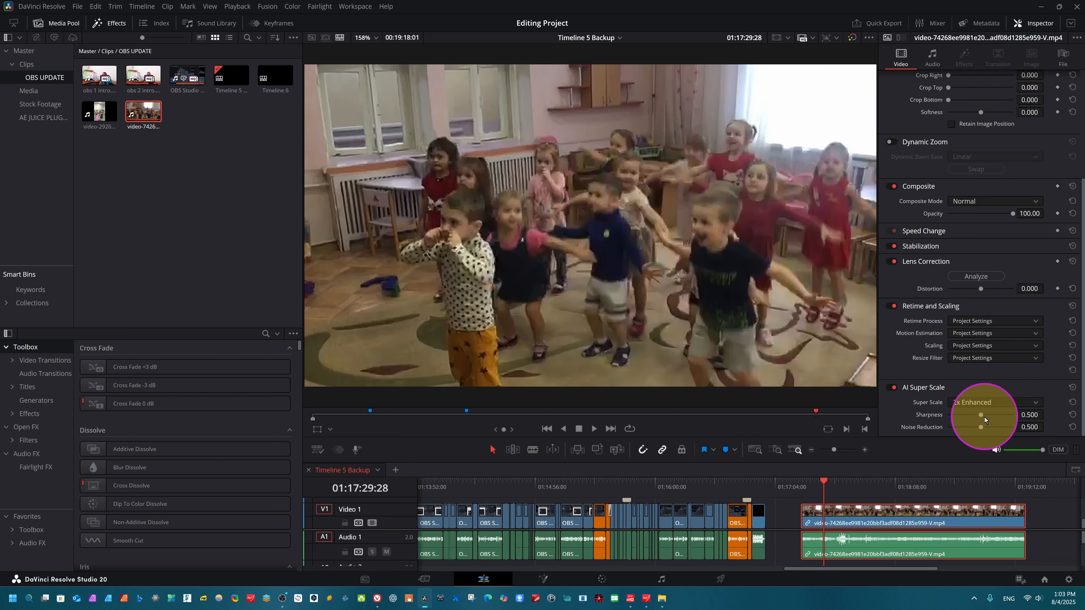
Raise the clip's Sharpness and Noise Reduction to 1.000 and preview the result.
drag(982, 415, 1018, 426)
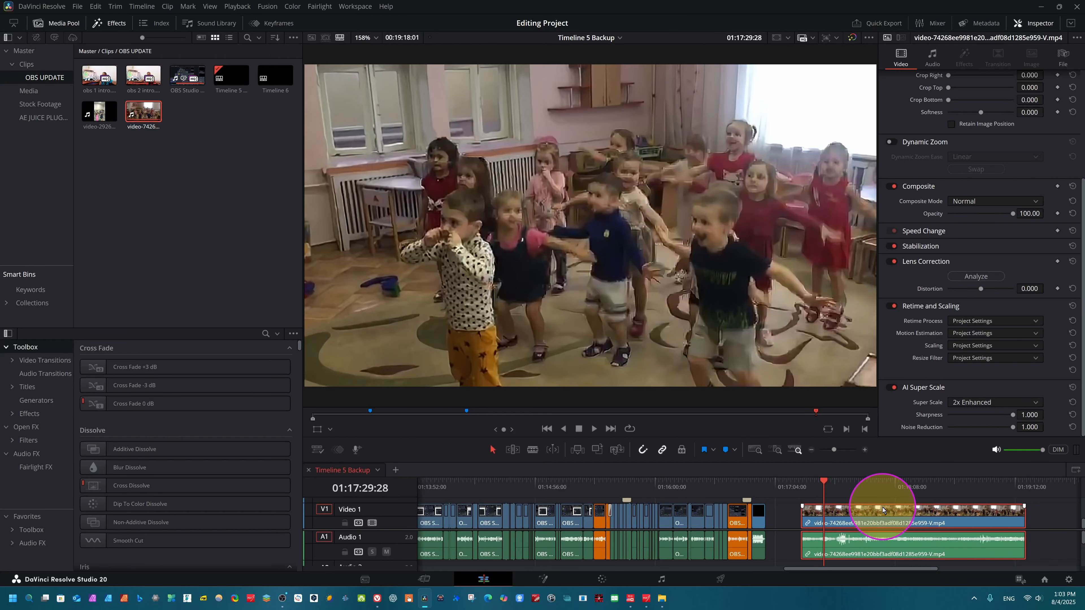
key(space)
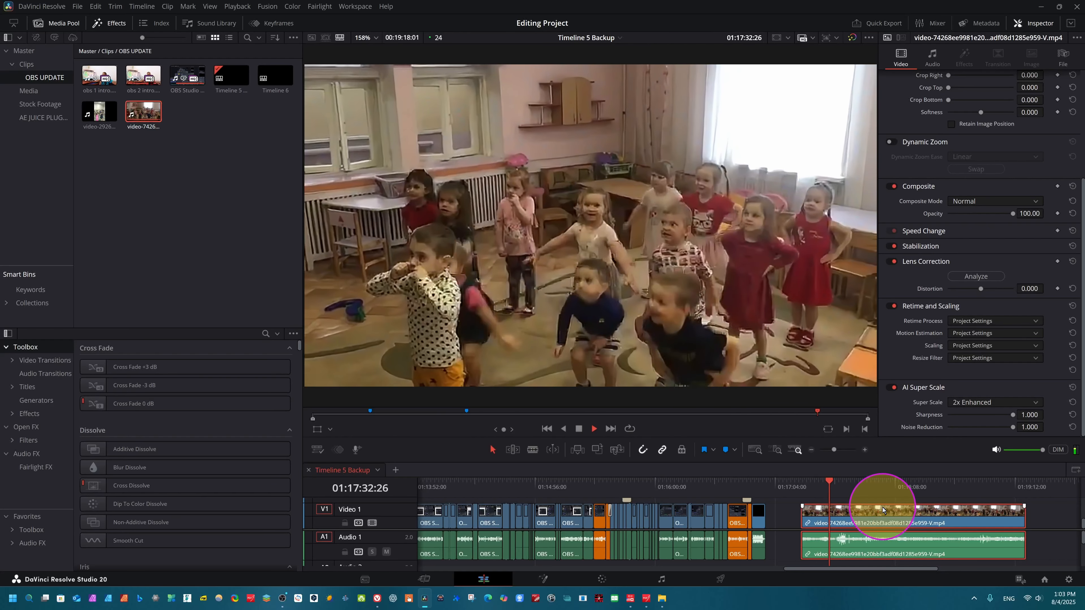
key(space)
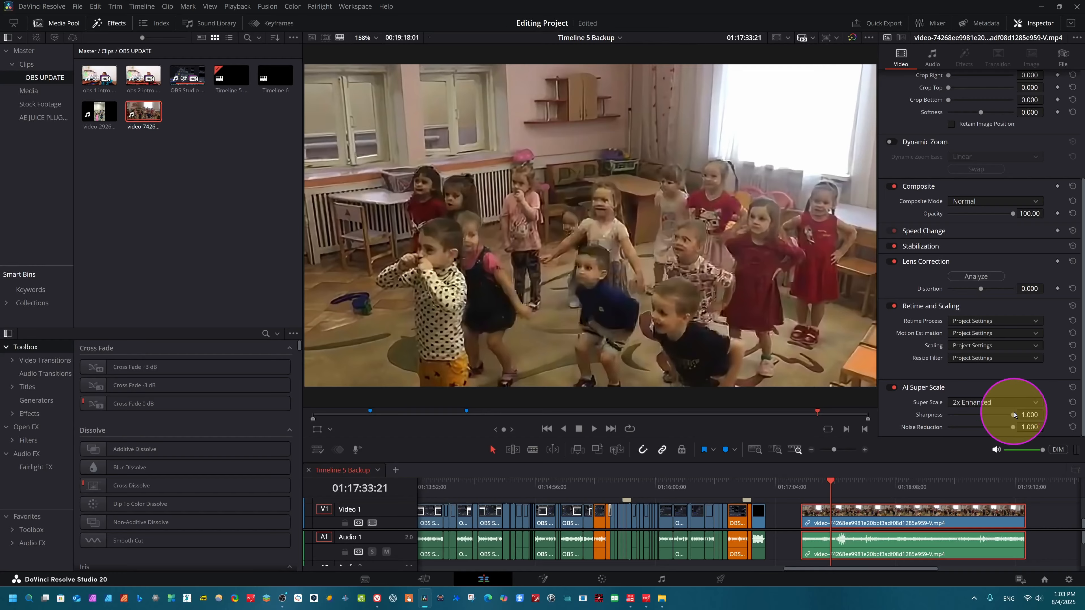
Lower Sharpness to about 0.374 and Noise Reduction to about 0.359, and preview the clip from its start.
drag(1012, 414, 972, 434)
click(805, 492)
key(space)
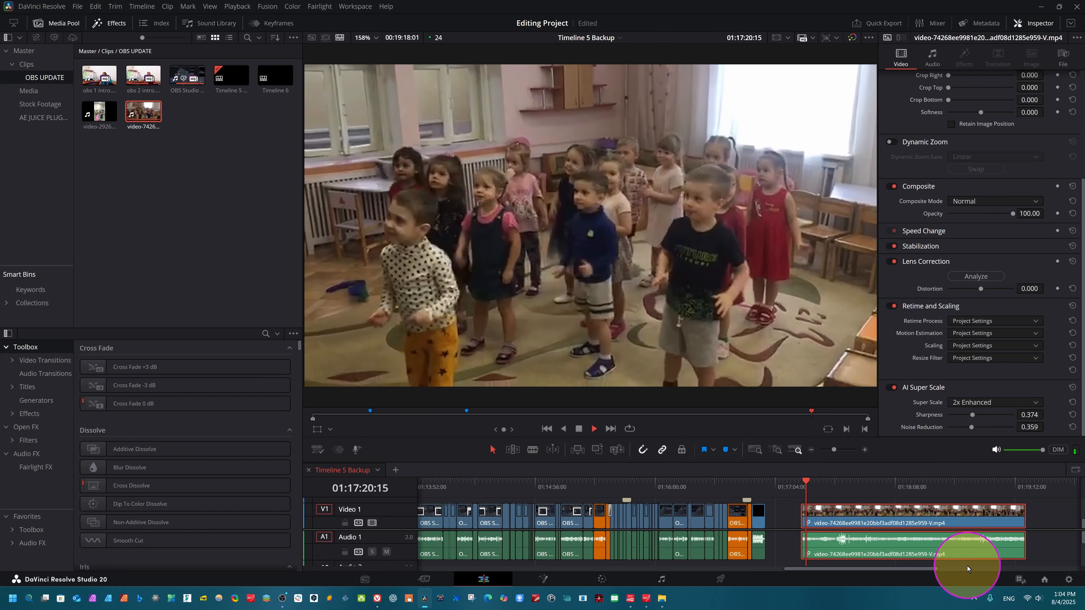
key(space)
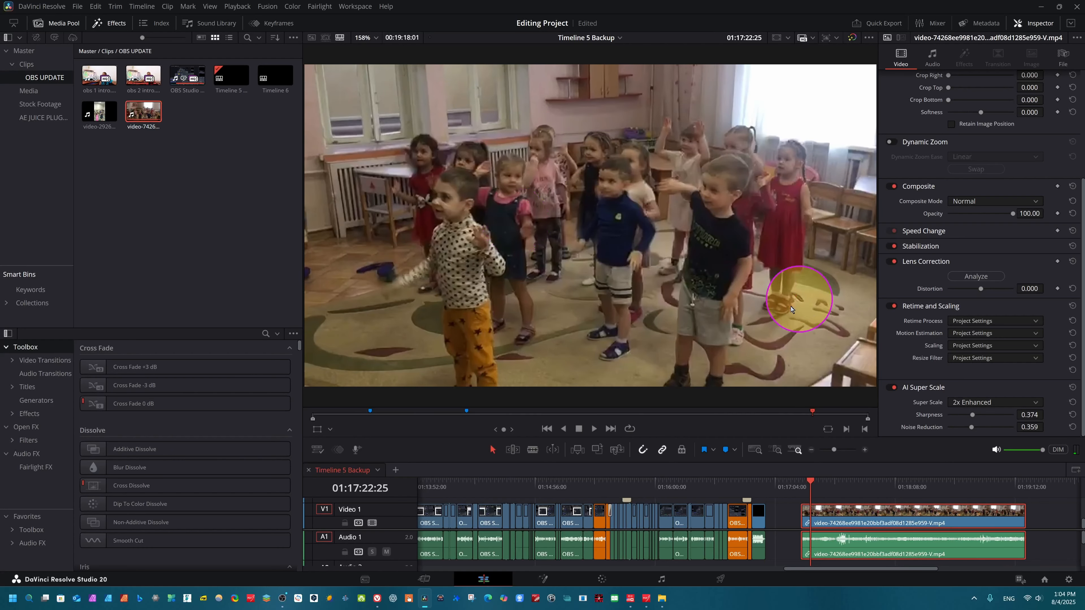
Switch the Super Scale mode to 4x NVIDIA RTX Video with Quality Level set to High.
scroll(723, 305, down, 1)
scroll(723, 306, up, 1)
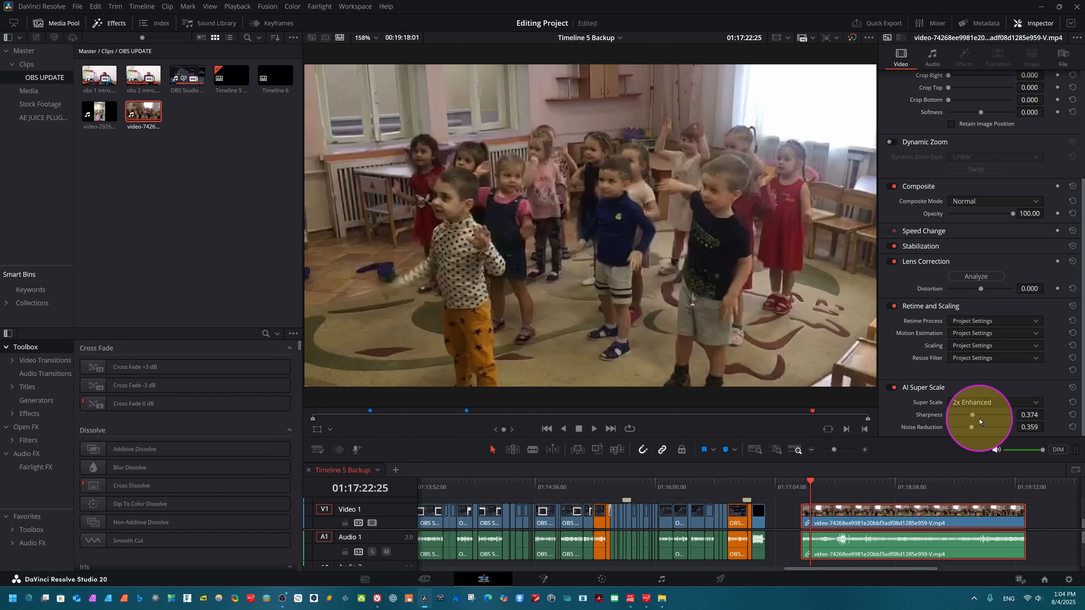
click(1036, 404)
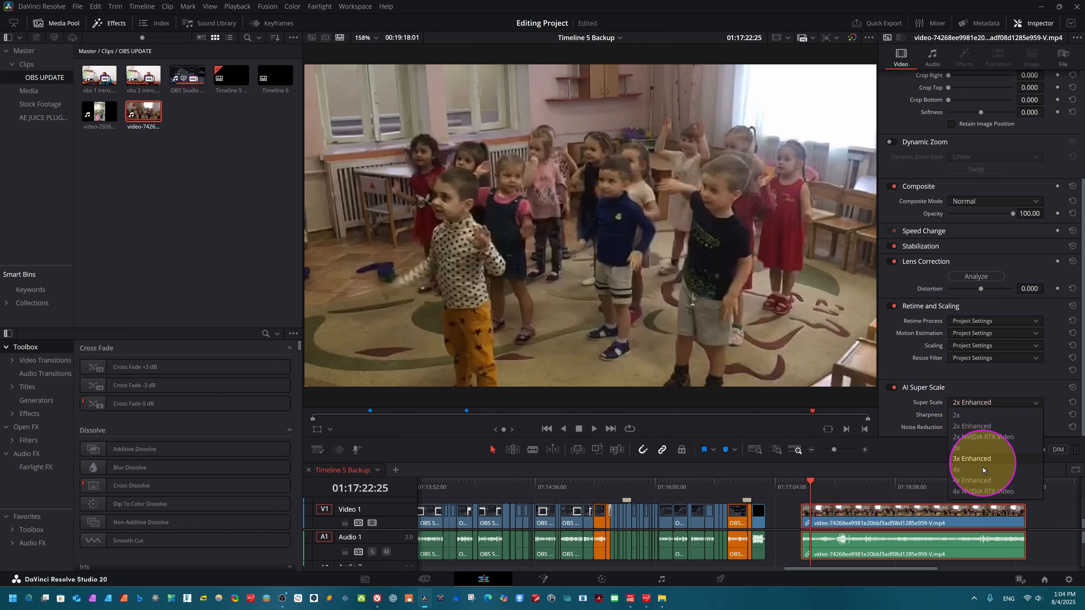
click(978, 491)
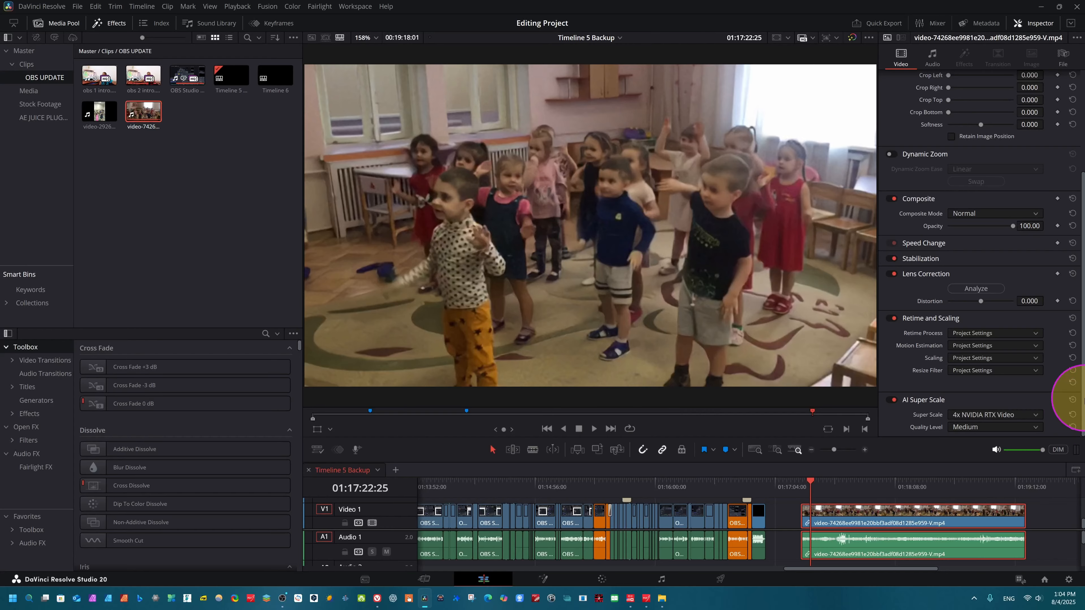
click(1031, 426)
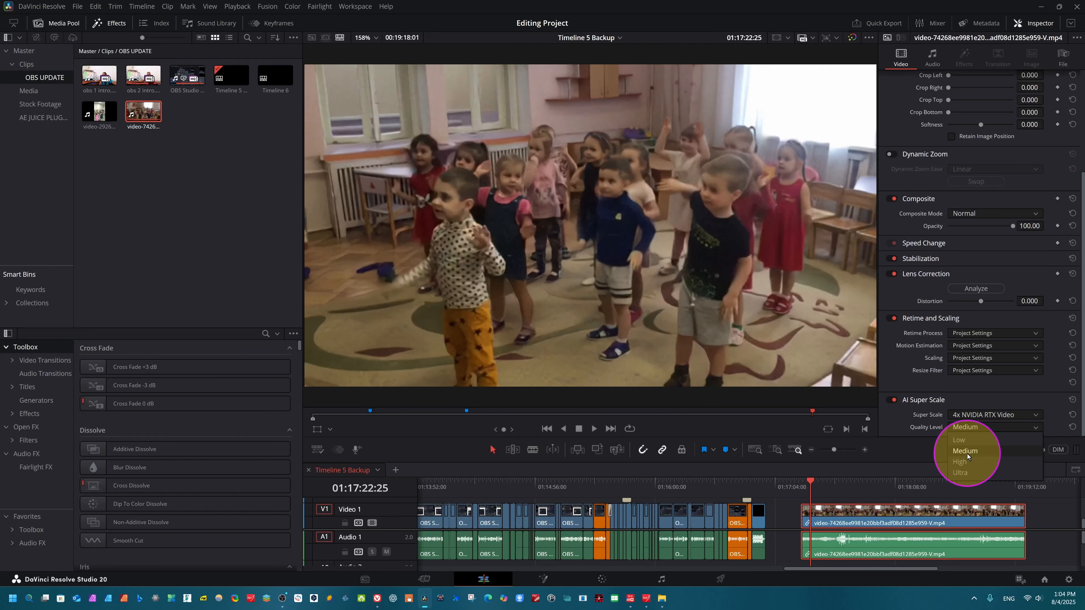
click(960, 461)
Preview the clip and undo the last two Super Scale changes.
key(space)
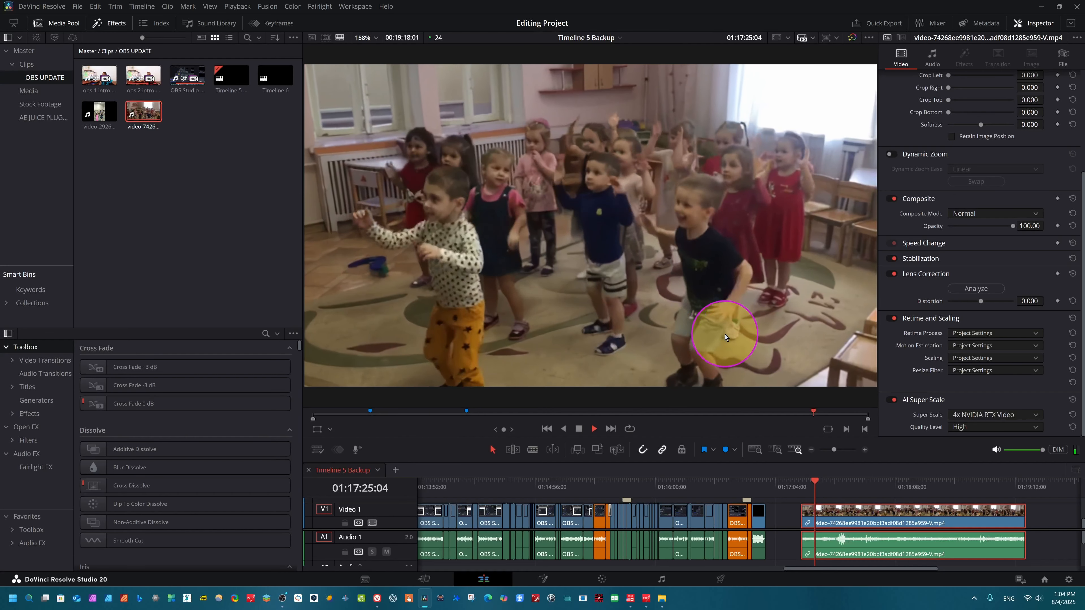
key(space)
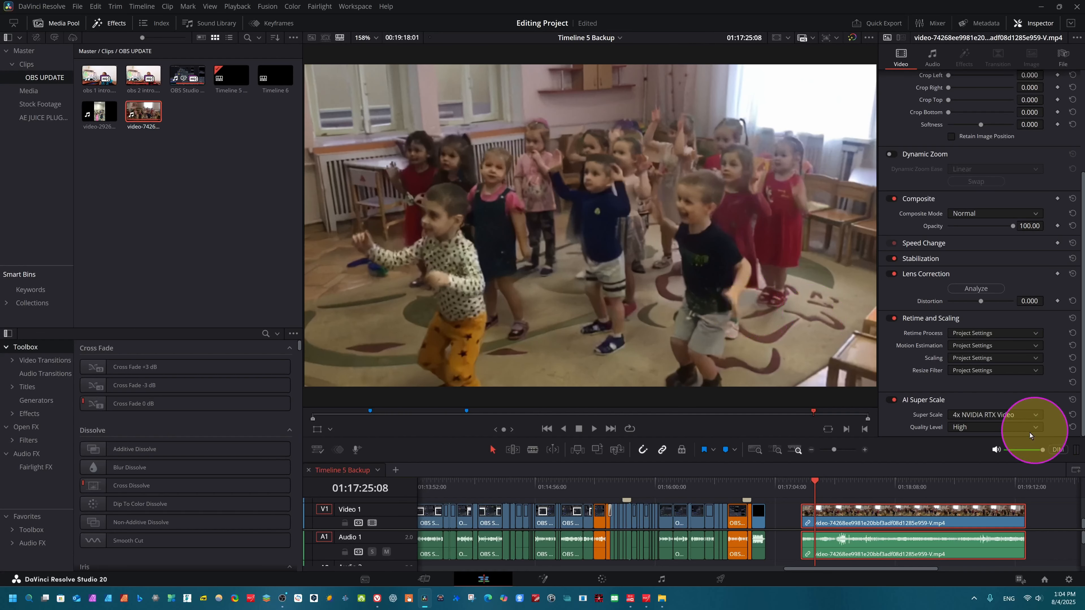
key(ctrl+z)
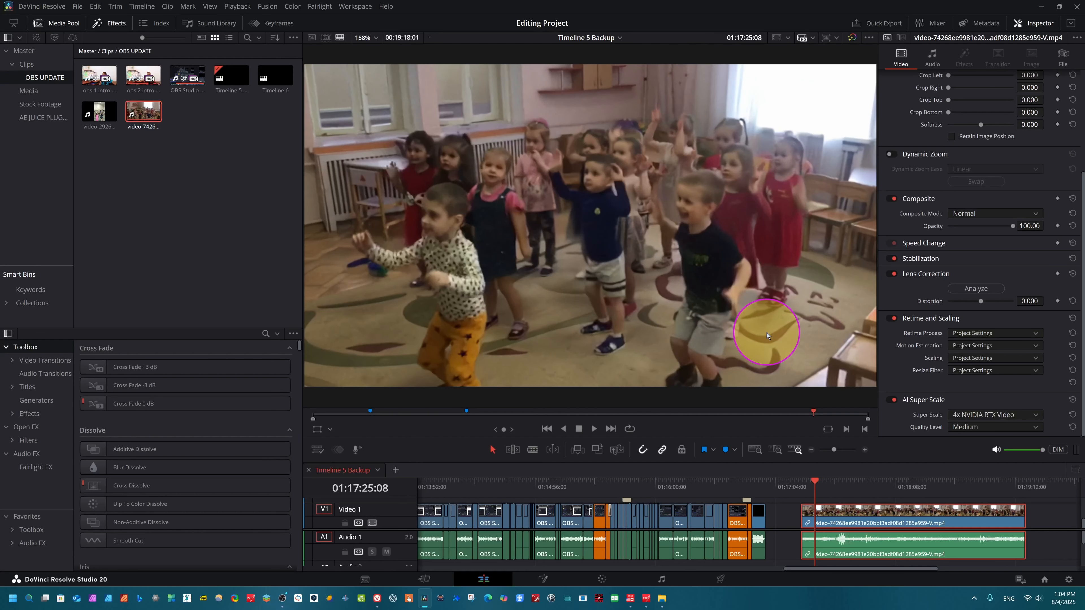
key(ctrl+z)
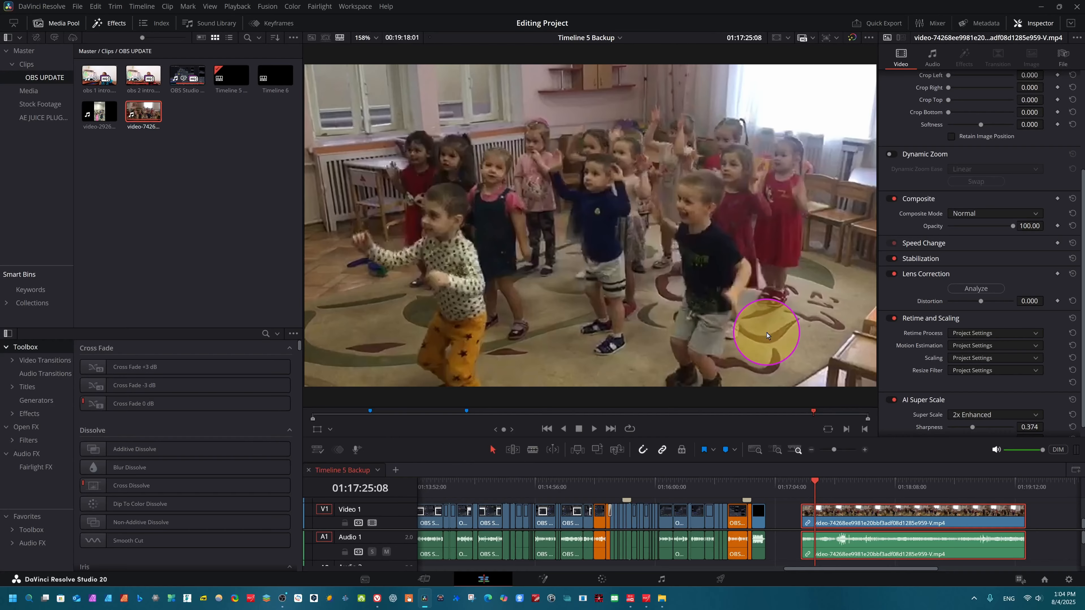
Play back the dancing-children clip to preview the AI Super Scale upscale.
key(space)
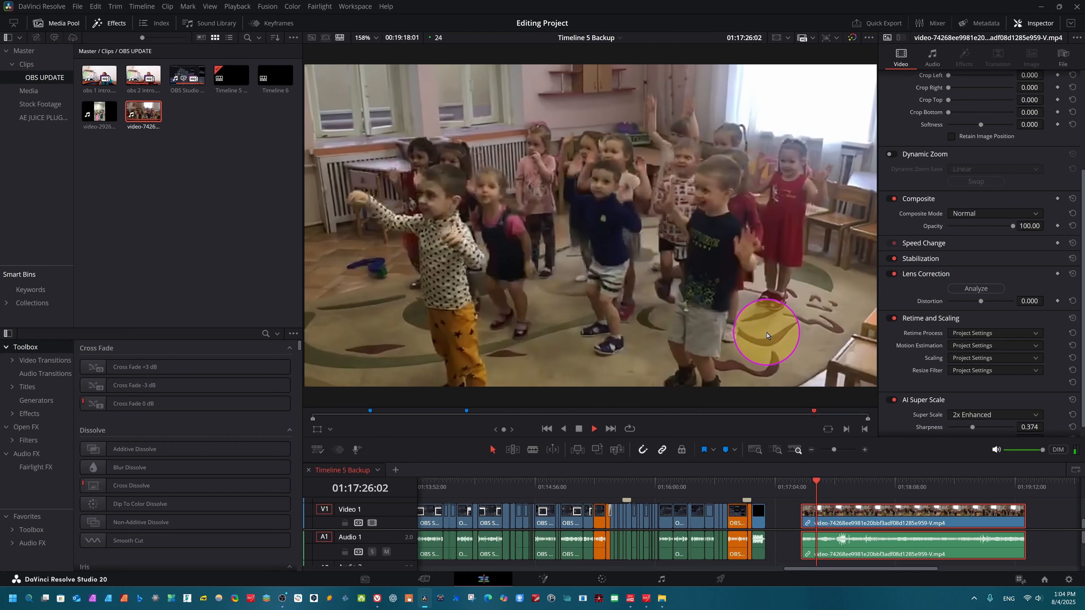
key(space)
scroll(1074, 391, down, 1)
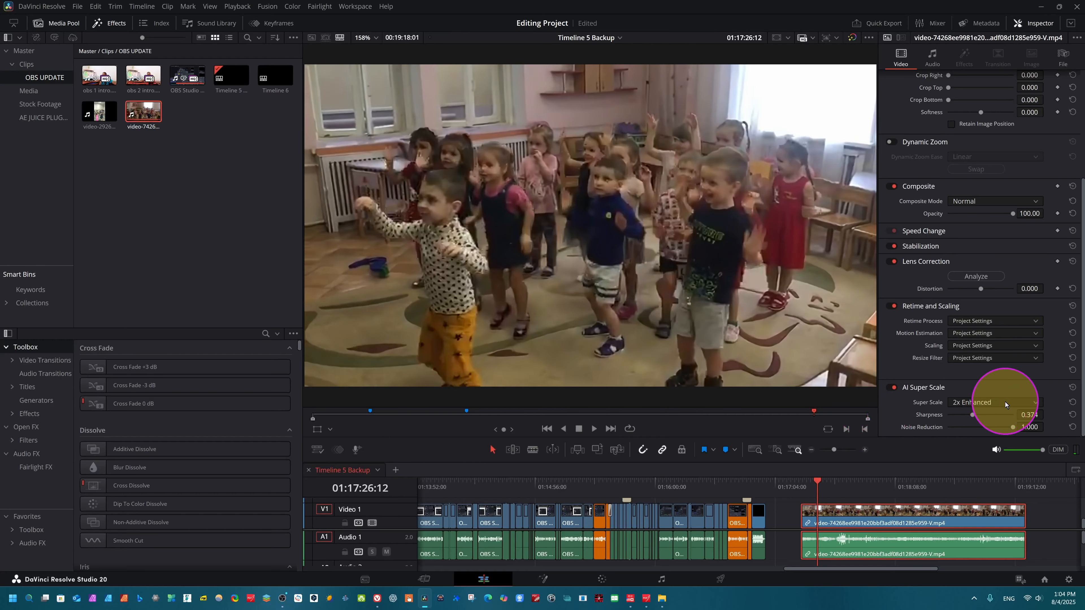
Set the Super Scale mode to 4x Enhanced, Sharpness to about 0.695 and Noise Reduction to about 0.855.
click(1023, 403)
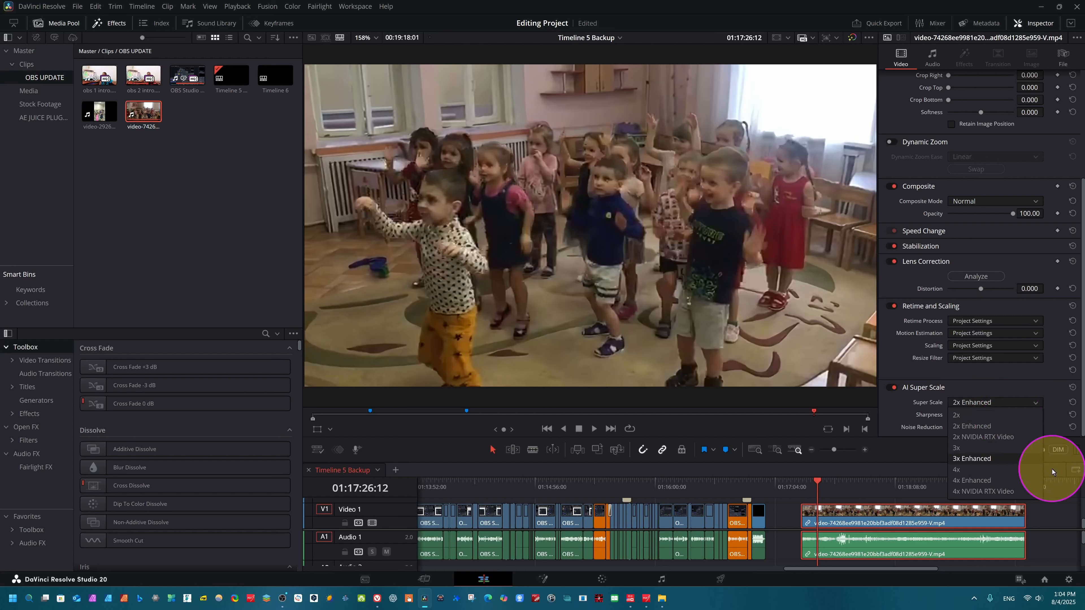
click(961, 481)
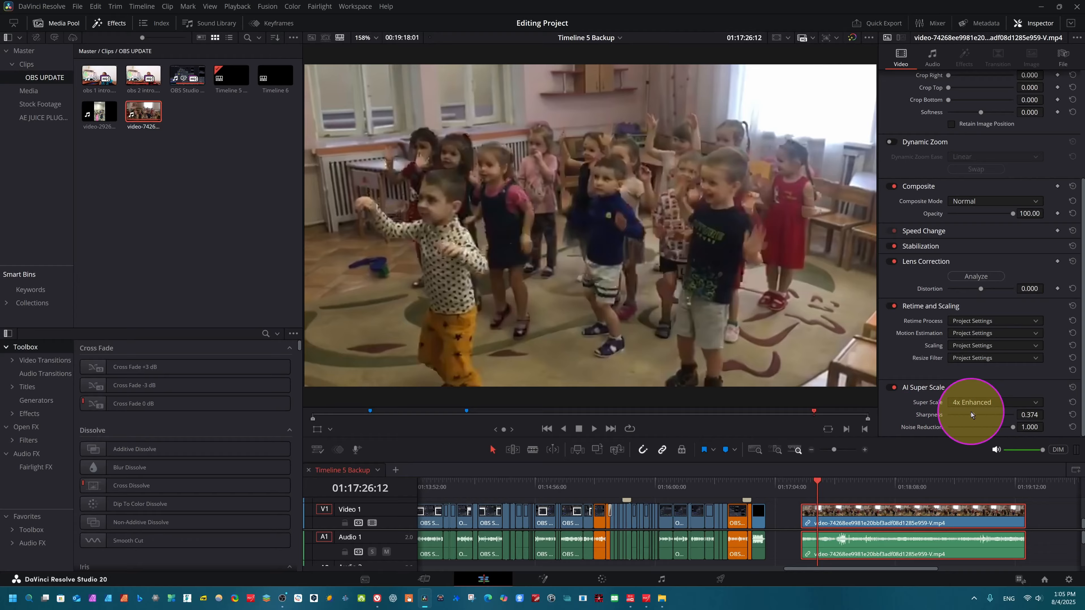
drag(972, 413, 993, 411)
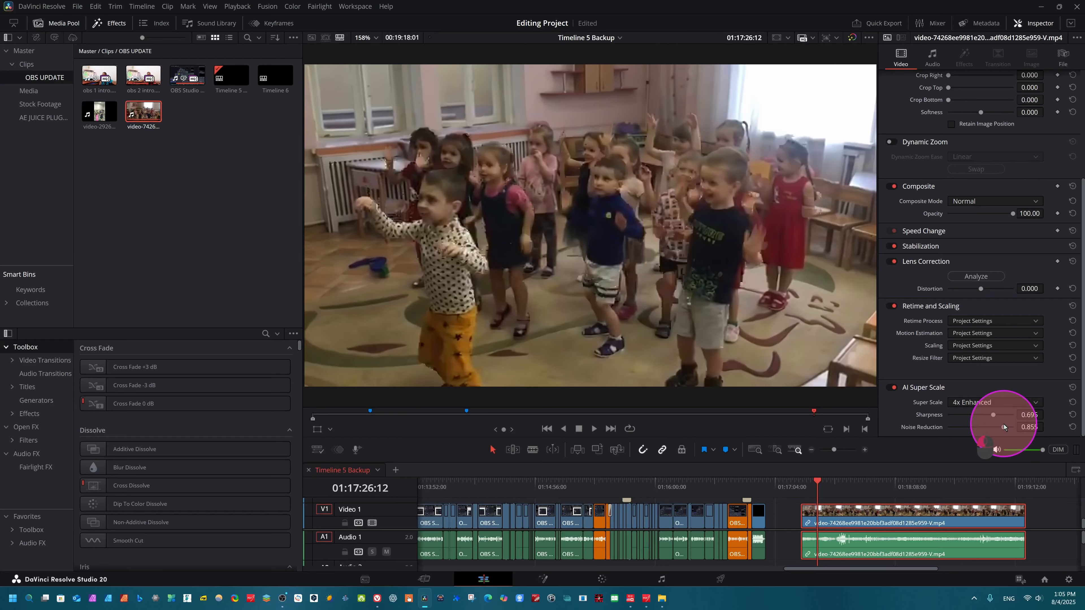
Play back the dancing-children clip from its start to preview the 4x Enhanced upscale.
click(801, 488)
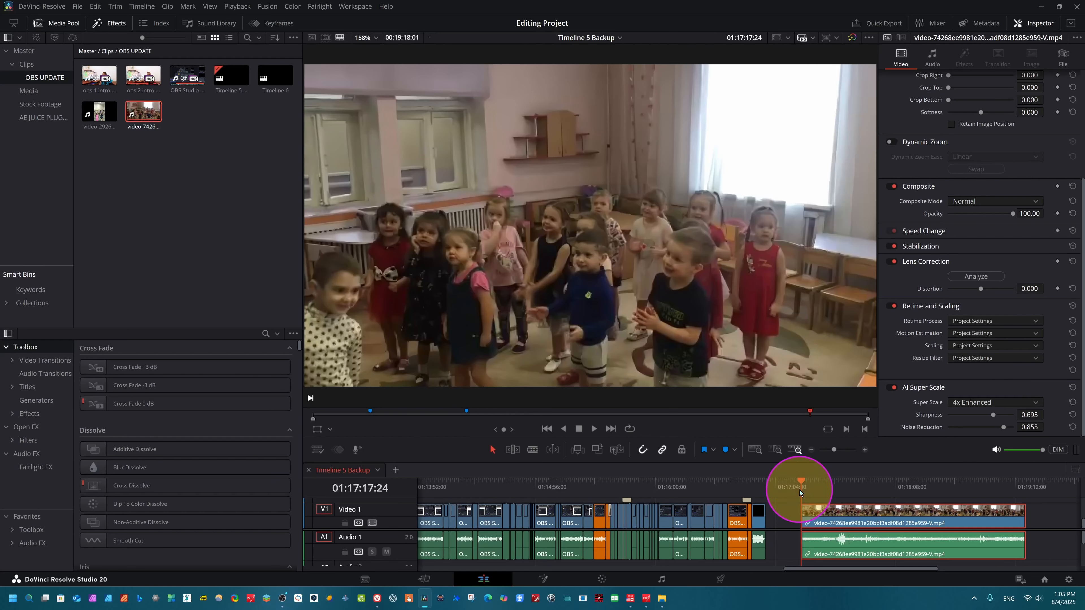
key(space)
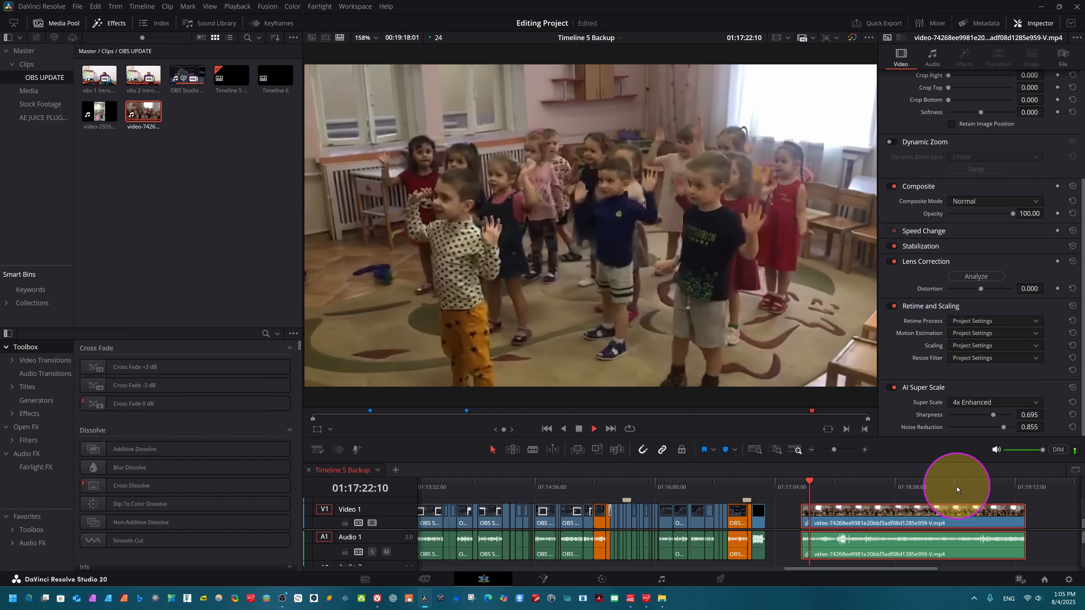
key(space)
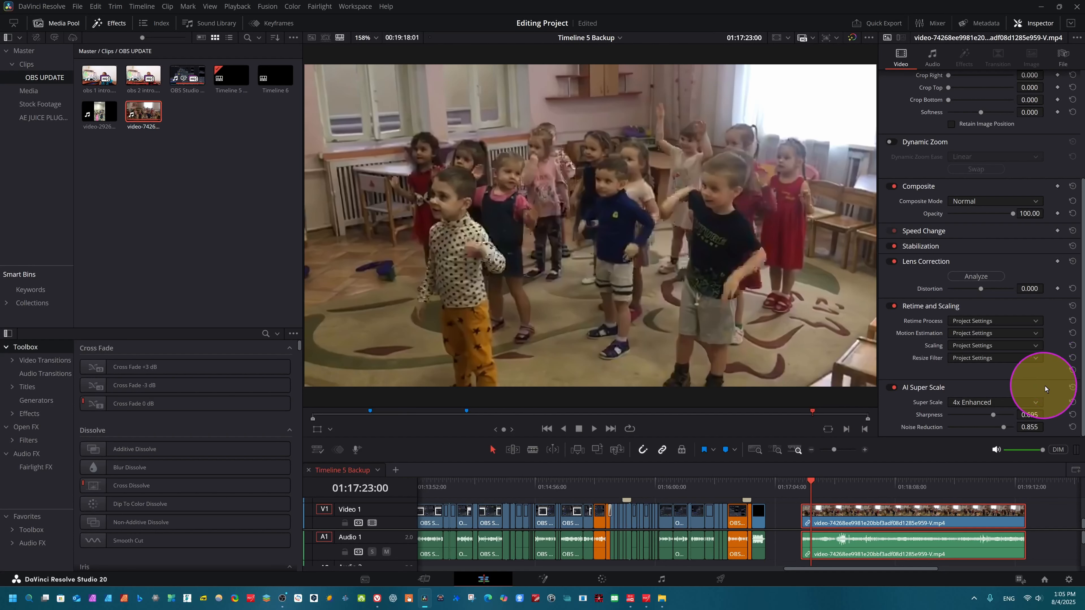
key(space)
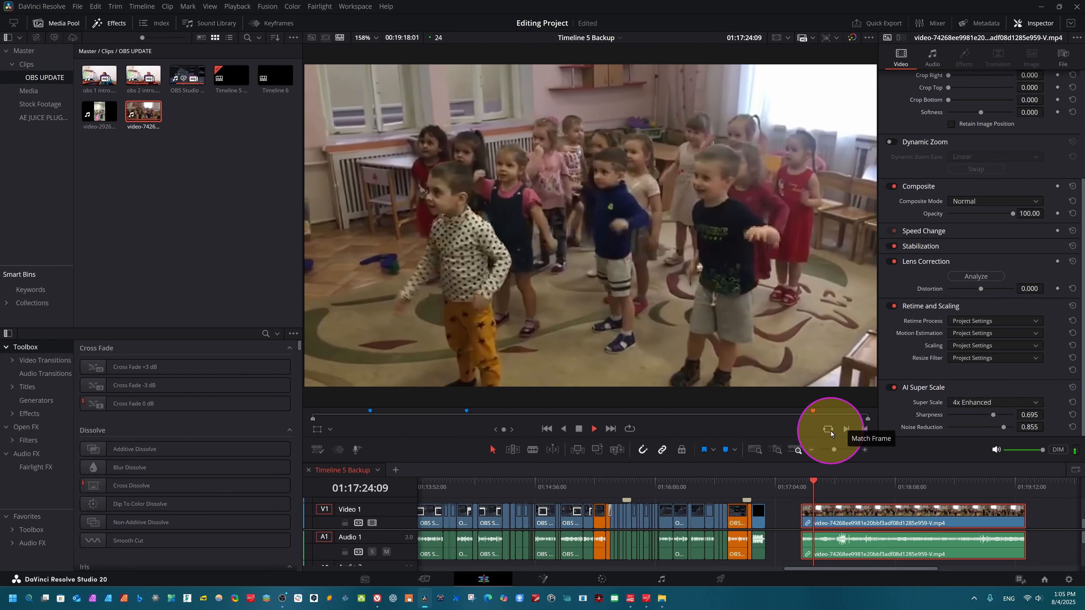
key(space)
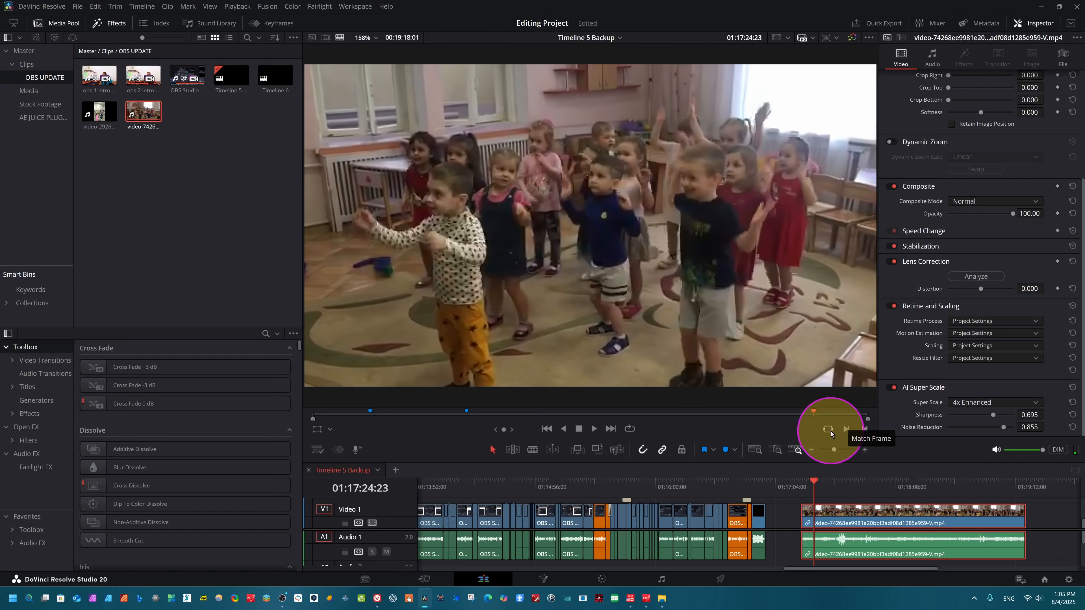
key(space)
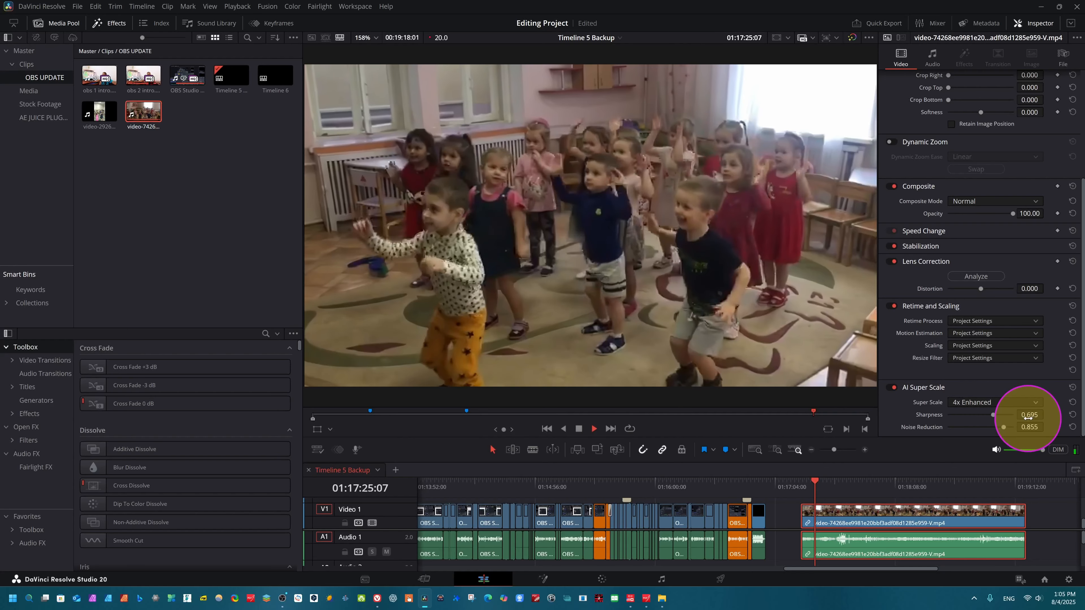
key(space)
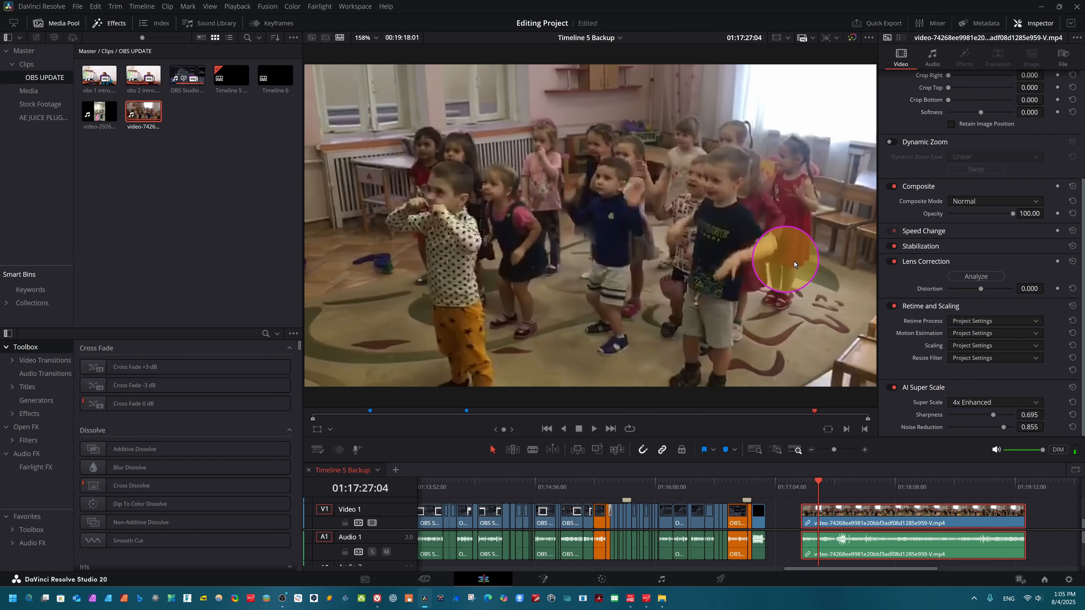
Switch the Super Scale mode to 3x and reset the AI Super Scale settings to their defaults.
click(1025, 402)
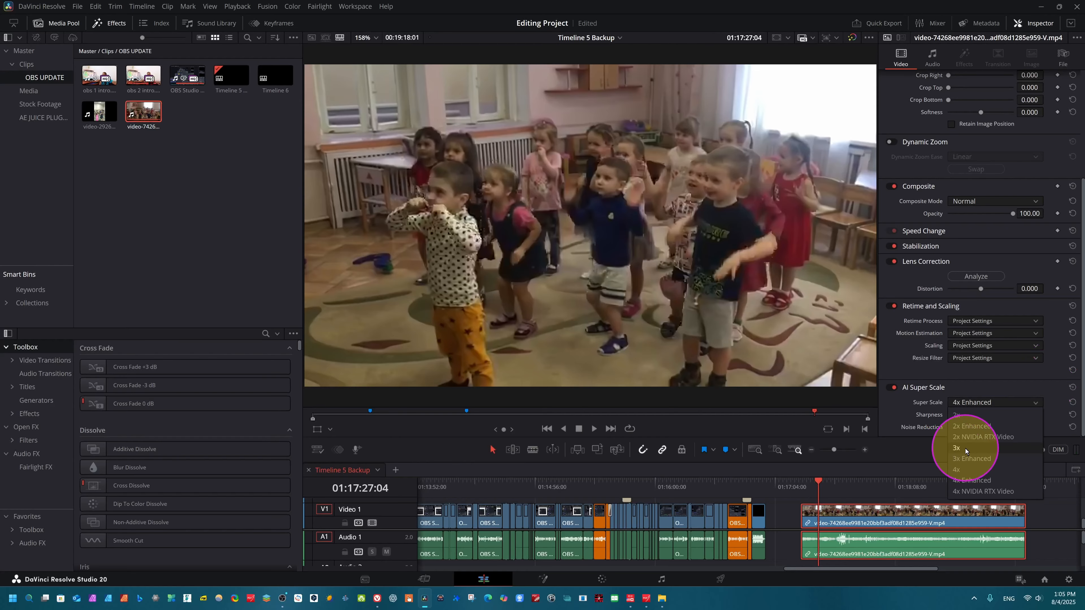
click(966, 449)
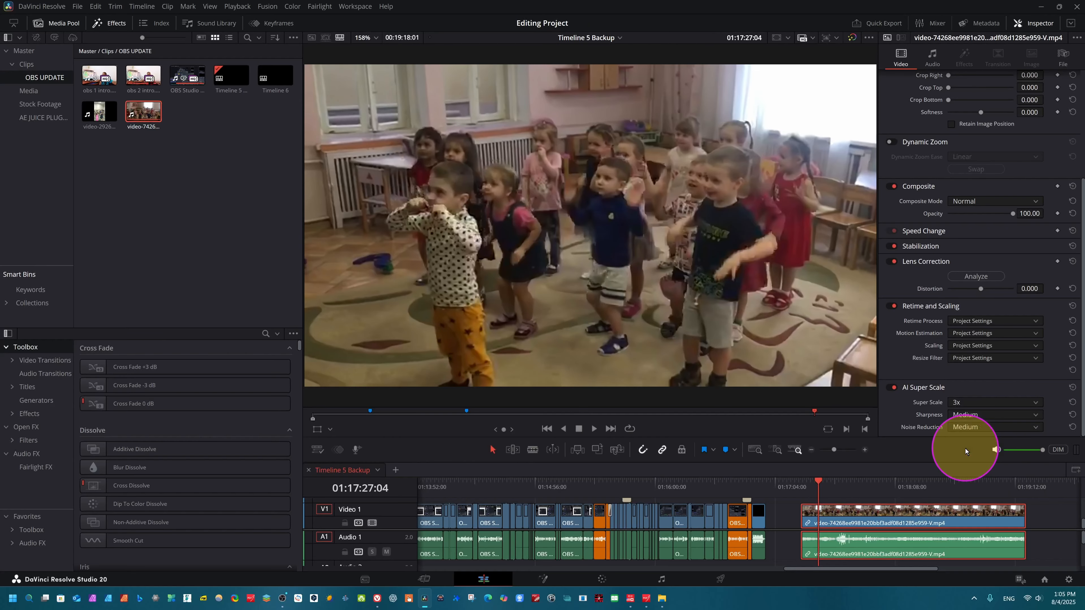
click(1073, 387)
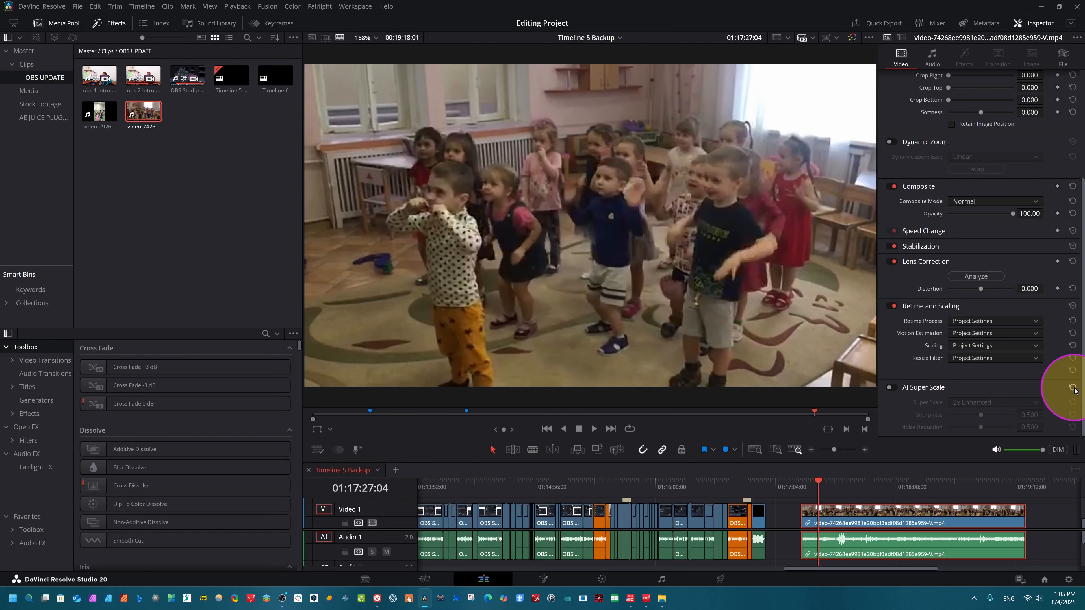
Re-enable AI Super Scale on the clip and open its Super Scale mode list.
click(896, 387)
click(1024, 402)
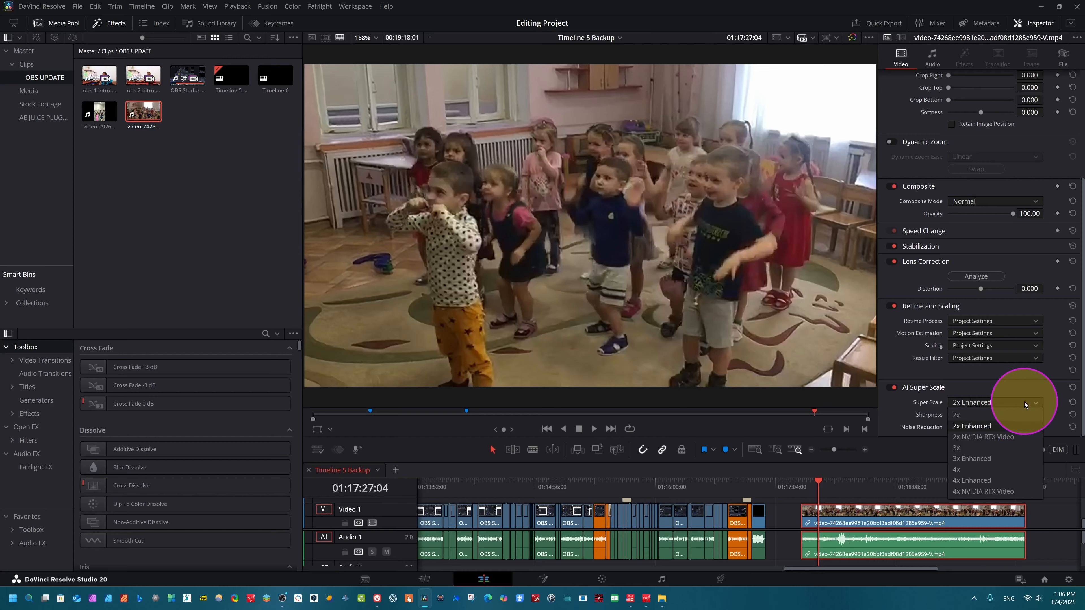